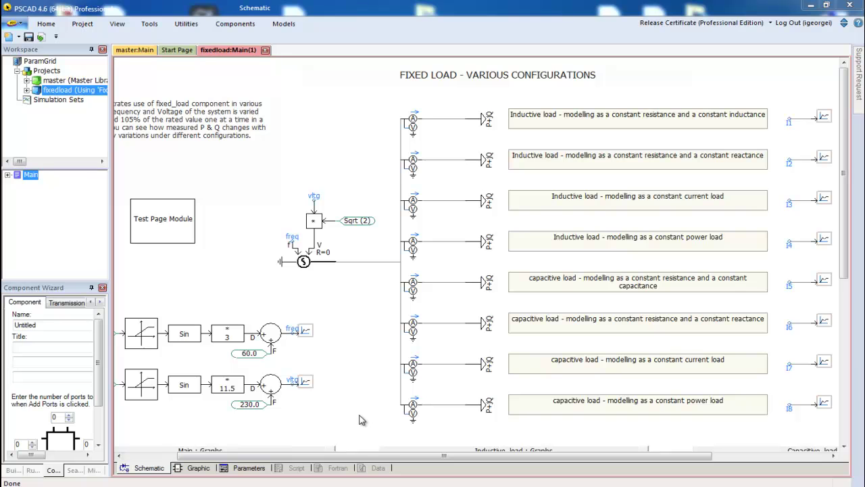
Change the first Fixed Load's Rated Real Power per phase from 100 to 200 MW
{"action": "left_click_drag", "start_coordinate": [589, 437], "coordinate": [596, 456]}
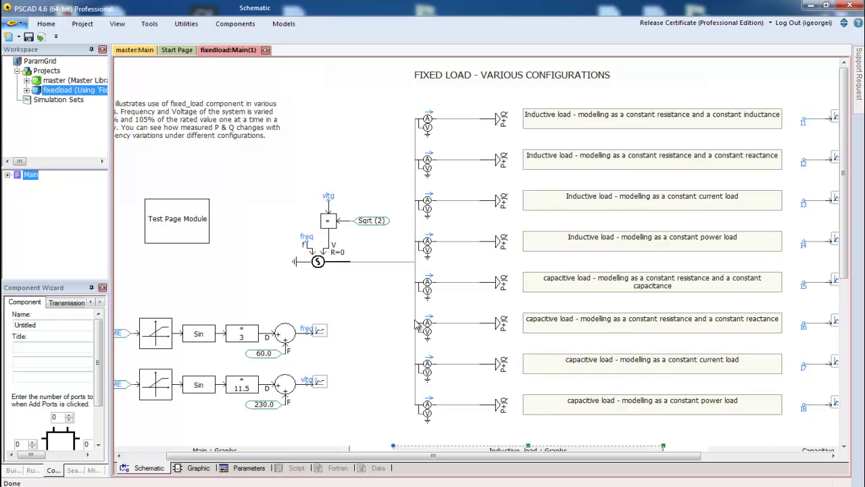
{"action": "double_click", "coordinate": [500, 121]}
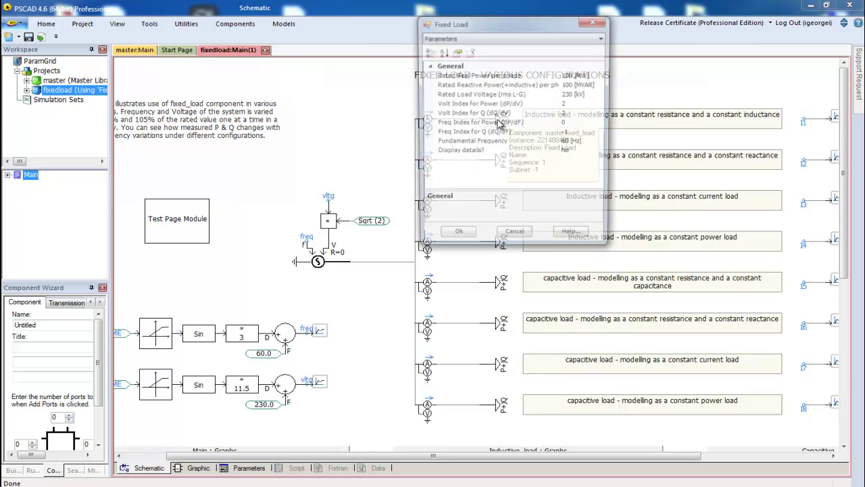
{"action": "left_click", "coordinate": [568, 75]}
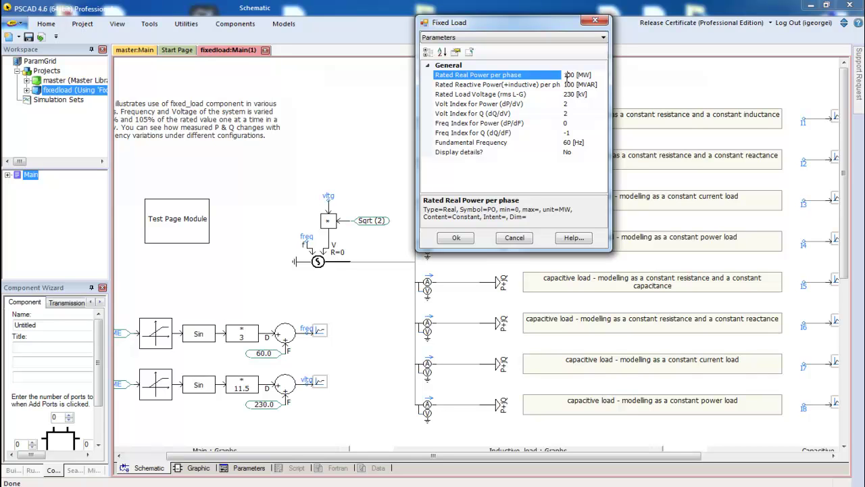
{"action": "key", "text": "BackSpace"}
{"action": "type", "text": "2"}
{"action": "left_click", "coordinate": [457, 237]}
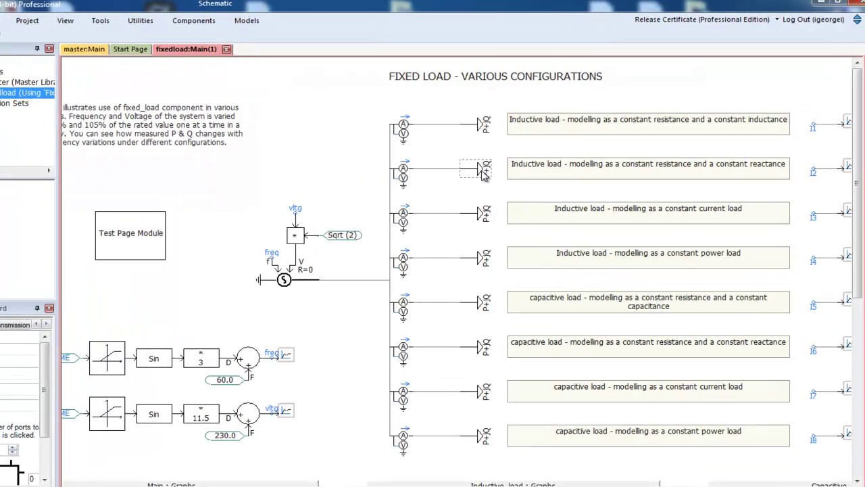
Change the second Fixed Load's Rated Real Power per phase to 400 MW
{"action": "double_click", "coordinate": [501, 163]}
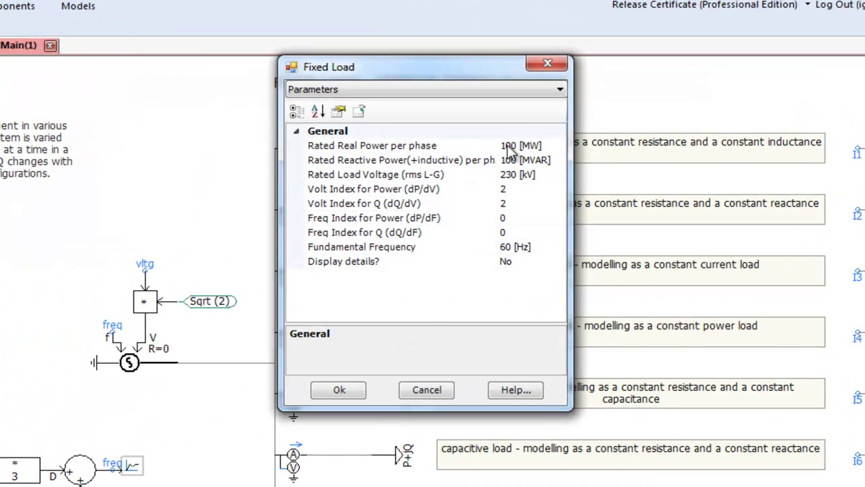
{"action": "left_click", "coordinate": [514, 141]}
{"action": "key", "text": "BackSpace"}
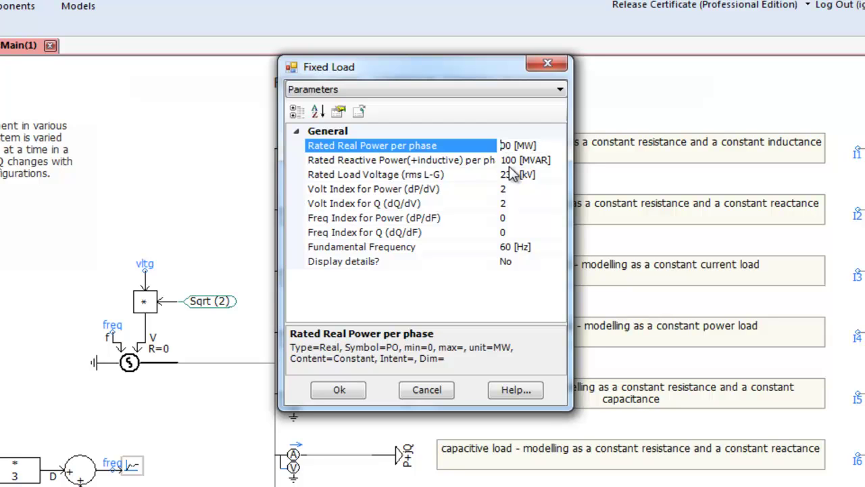
{"action": "type", "text": "4"}
{"action": "left_click", "coordinate": [341, 391]}
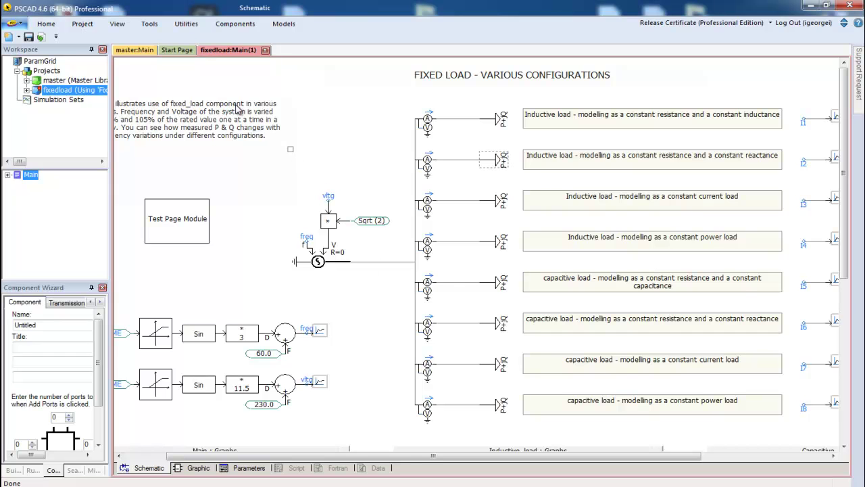
Turn on the Parameter Grid pane from the View ribbon's Panes list
{"action": "left_click", "coordinate": [119, 24]}
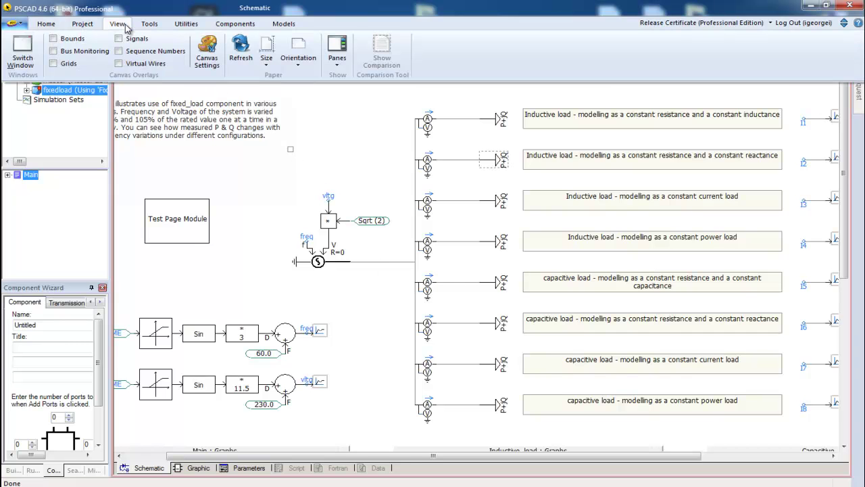
{"action": "left_click", "coordinate": [338, 67]}
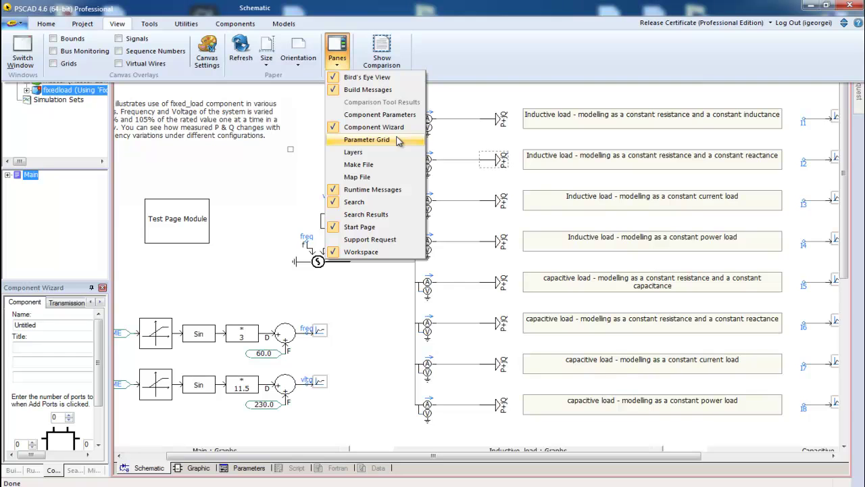
{"action": "left_click", "coordinate": [368, 139]}
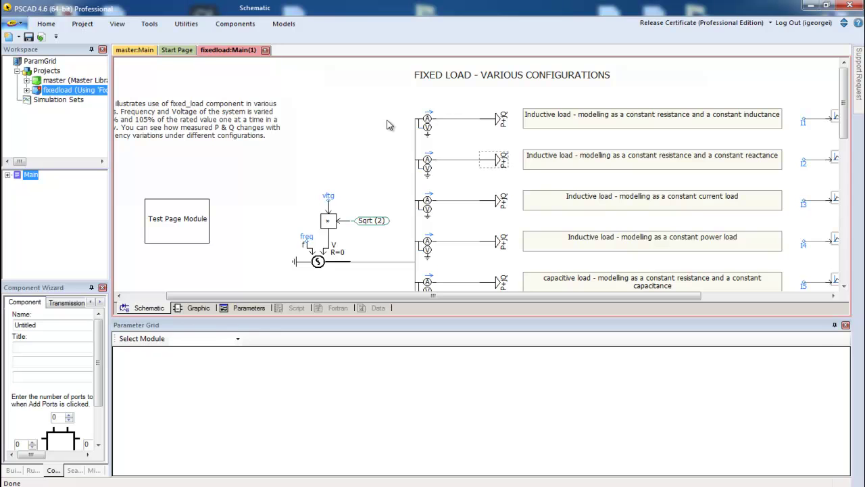
List all eight fixed loads in the Parameter Grid and locate loads 1, 2 and 7 via their Id links
{"action": "right_click", "coordinate": [499, 118]}
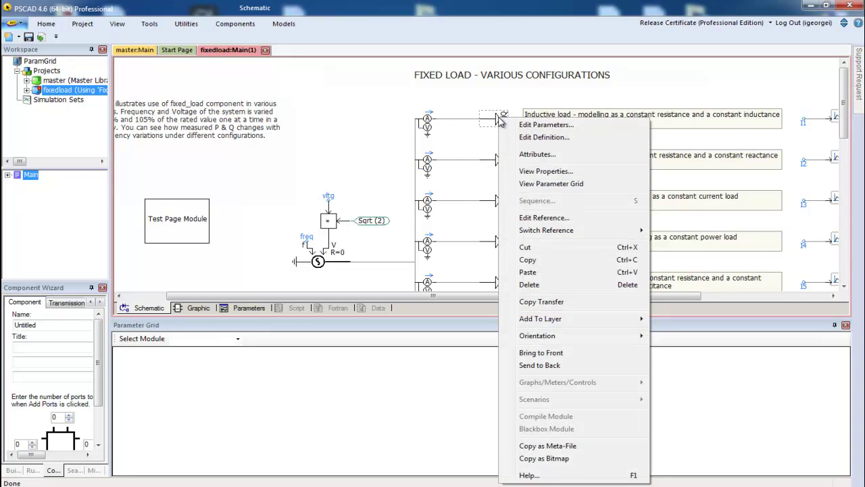
{"action": "left_click", "coordinate": [599, 184]}
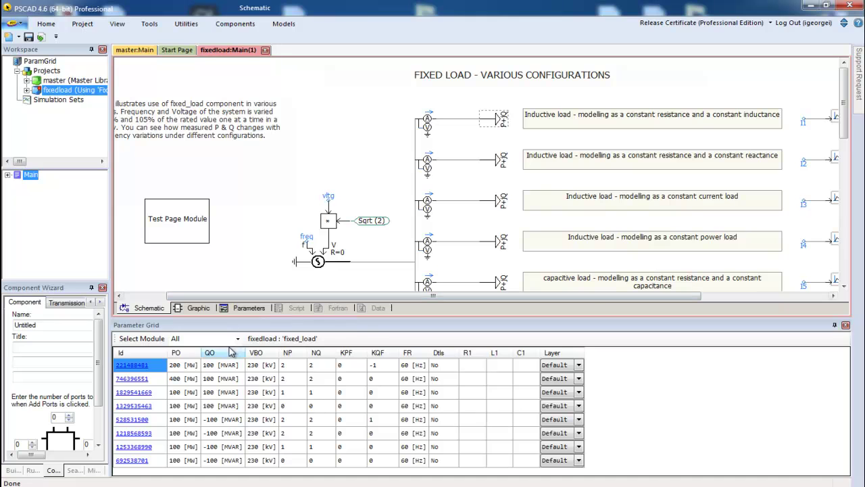
{"action": "left_click", "coordinate": [133, 366]}
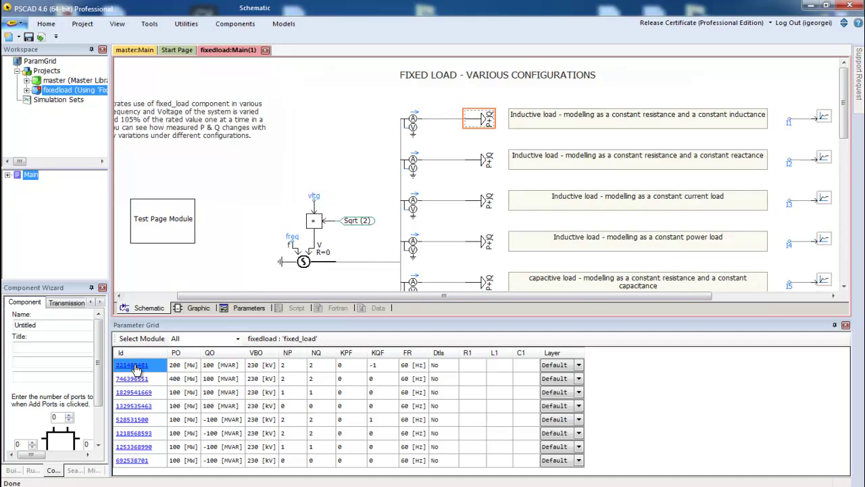
{"action": "left_click", "coordinate": [134, 379]}
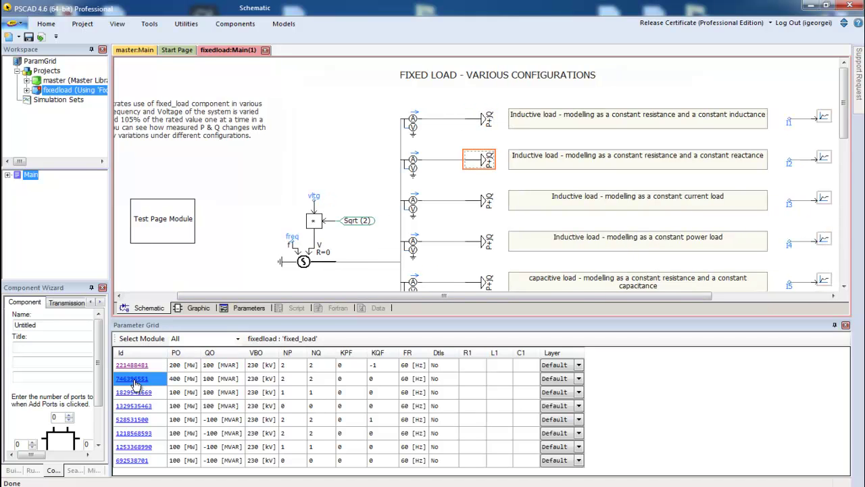
{"action": "left_click", "coordinate": [138, 448]}
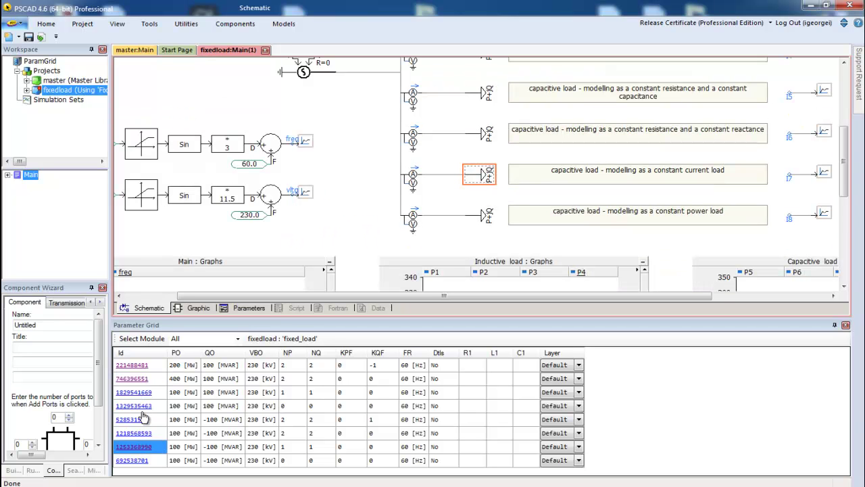
{"action": "left_click", "coordinate": [140, 367]}
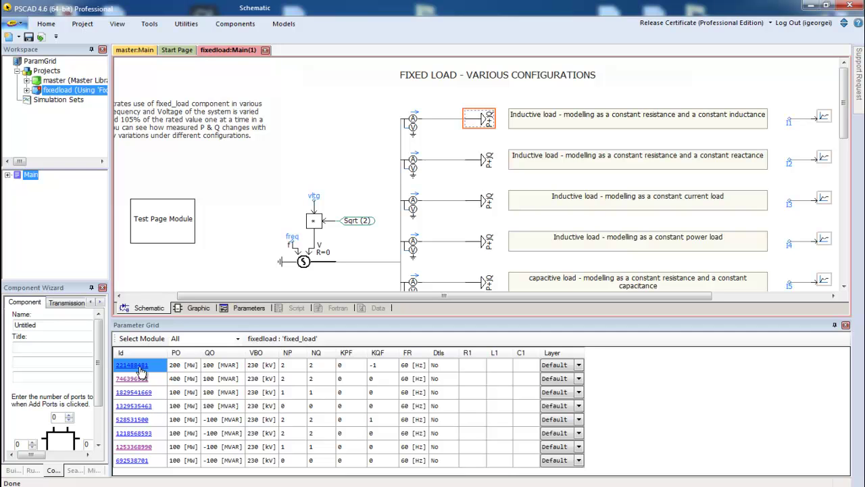
Edit row 1's PO cell in the Parameter Grid from 200 to 777 MW
{"action": "left_click", "coordinate": [176, 365]}
{"action": "double_click", "coordinate": [176, 365]}
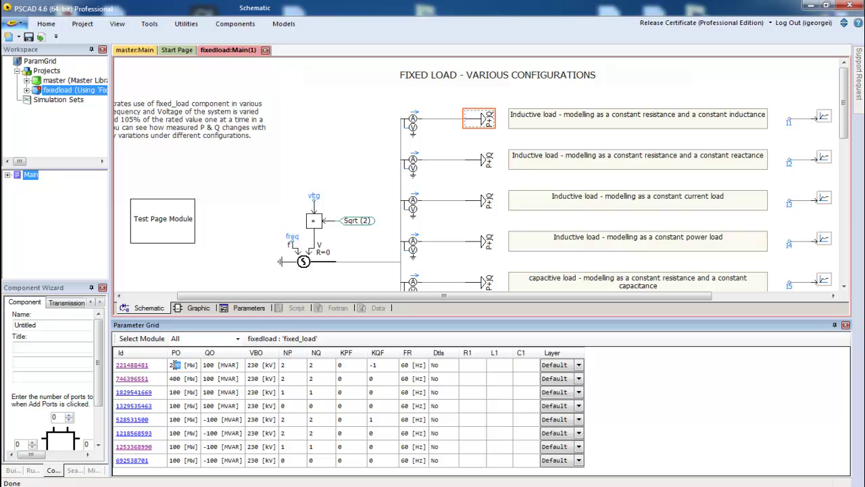
{"action": "type", "text": "777"}
{"action": "left_click", "coordinate": [174, 382]}
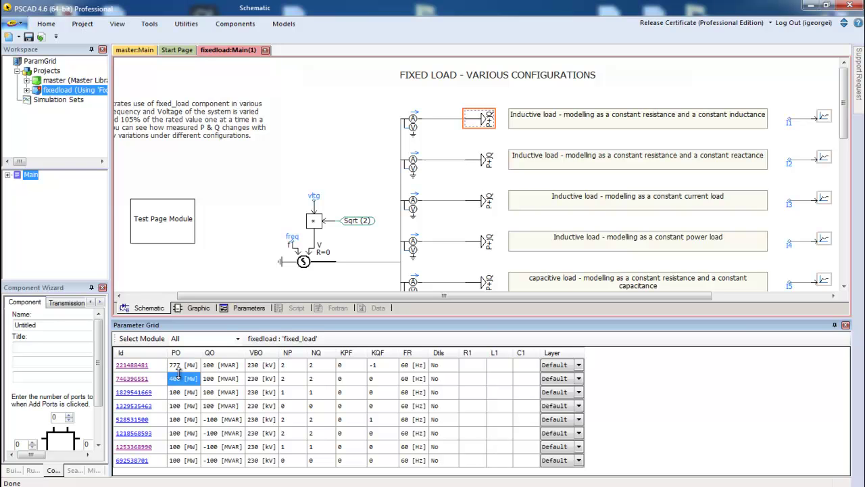
{"action": "left_click", "coordinate": [181, 367]}
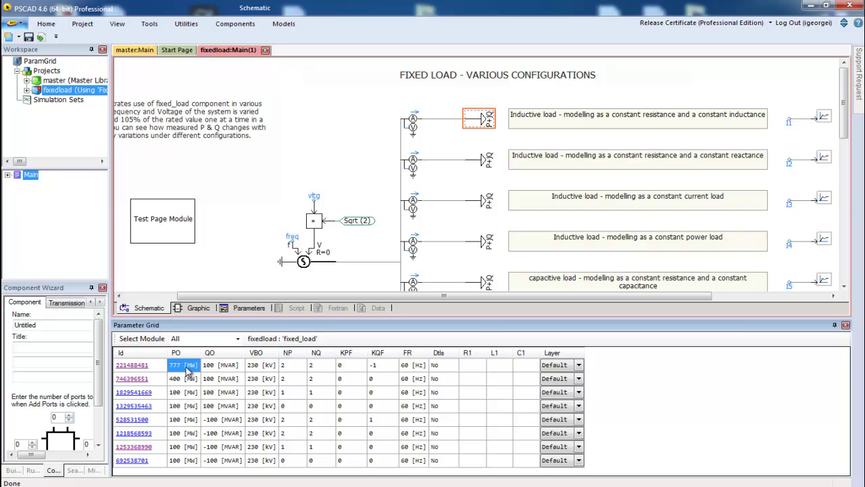
{"action": "double_click", "coordinate": [477, 125]}
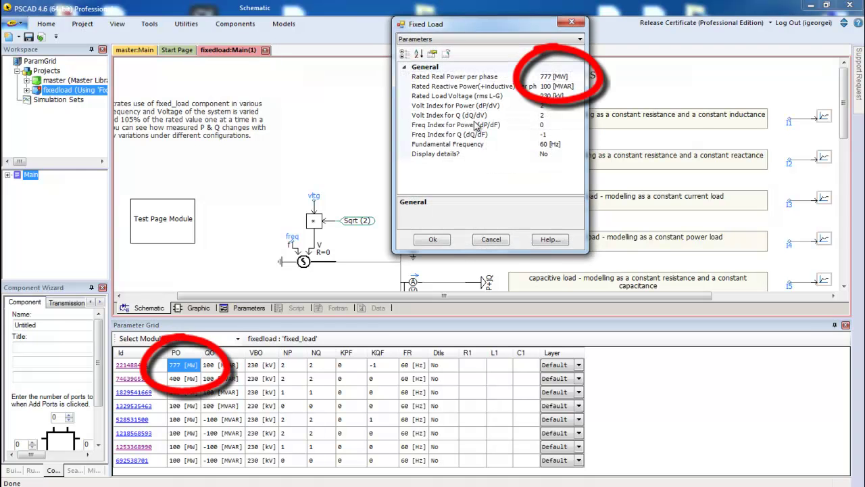
{"action": "left_click", "coordinate": [573, 77]}
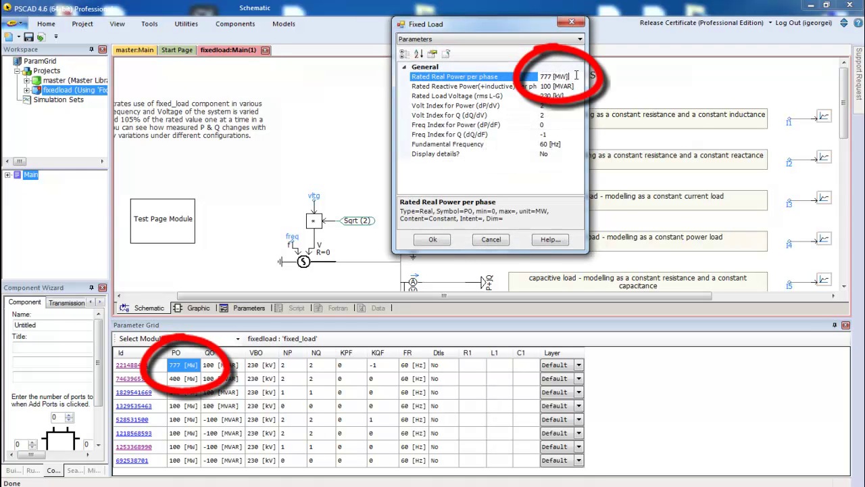
{"action": "double_click", "coordinate": [571, 76]}
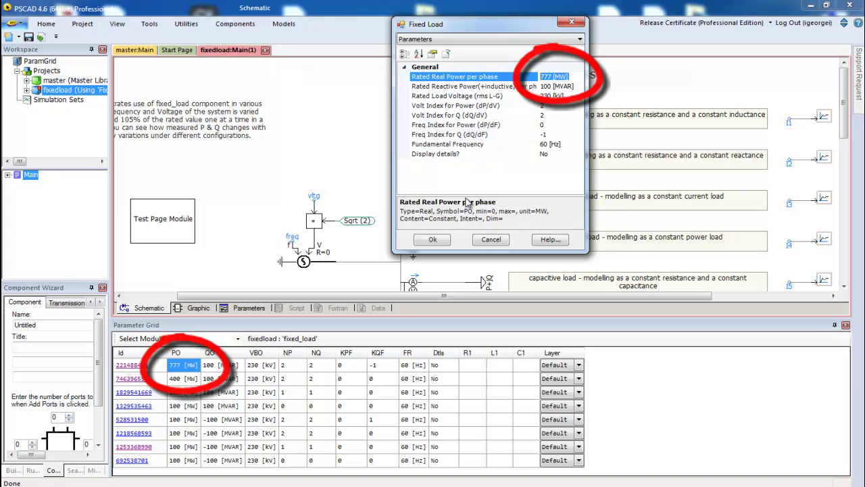
{"action": "left_click", "coordinate": [489, 240]}
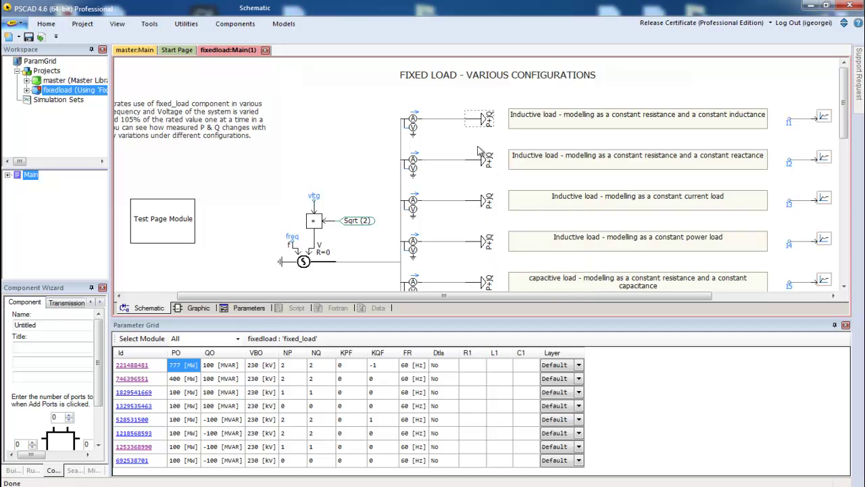
Cut the top three fixed loads from Main and paste them inside the Test Page Module
{"action": "left_click_drag", "start_coordinate": [458, 98], "coordinate": [507, 224]}
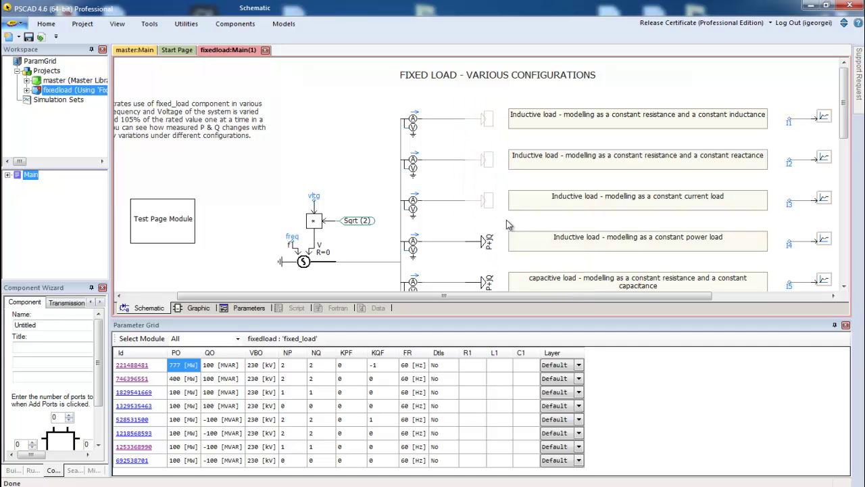
{"action": "right_click", "coordinate": [488, 168]}
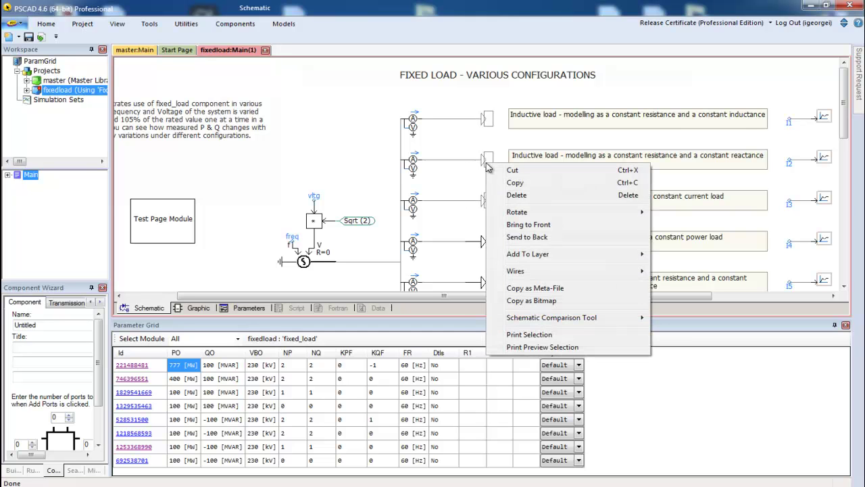
{"action": "left_click", "coordinate": [525, 171]}
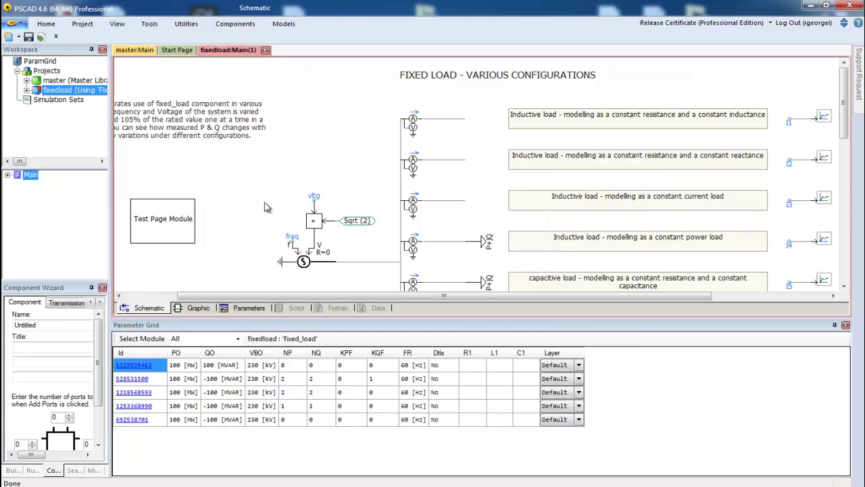
{"action": "right_click", "coordinate": [181, 214]}
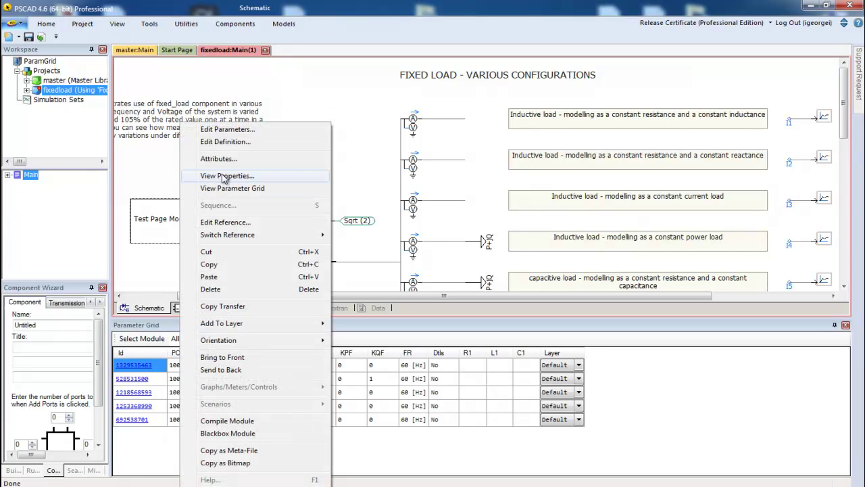
{"action": "left_click", "coordinate": [240, 143]}
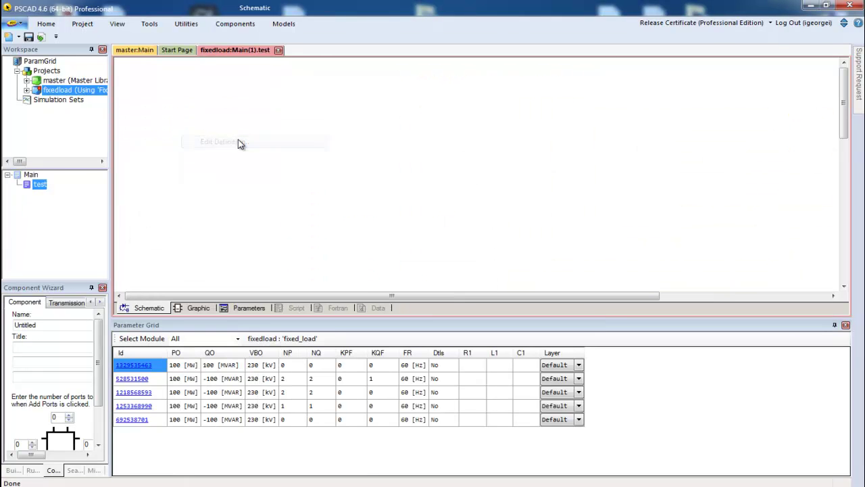
{"action": "right_click", "coordinate": [206, 137]}
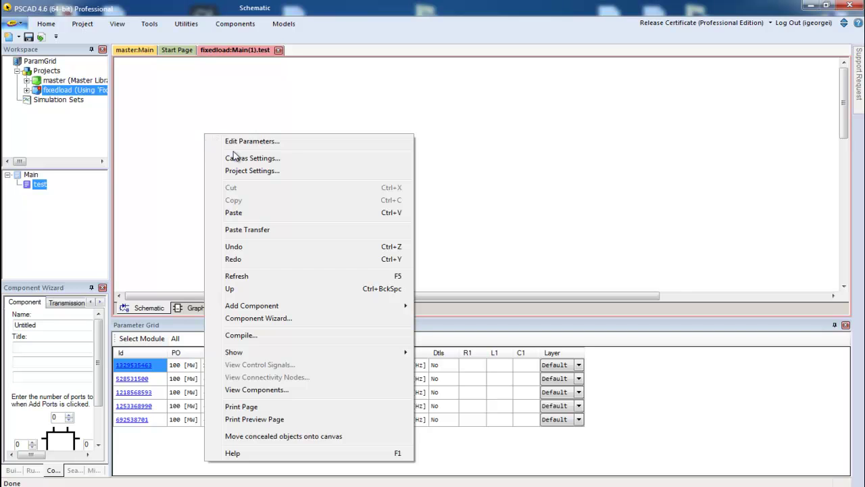
{"action": "left_click", "coordinate": [245, 212]}
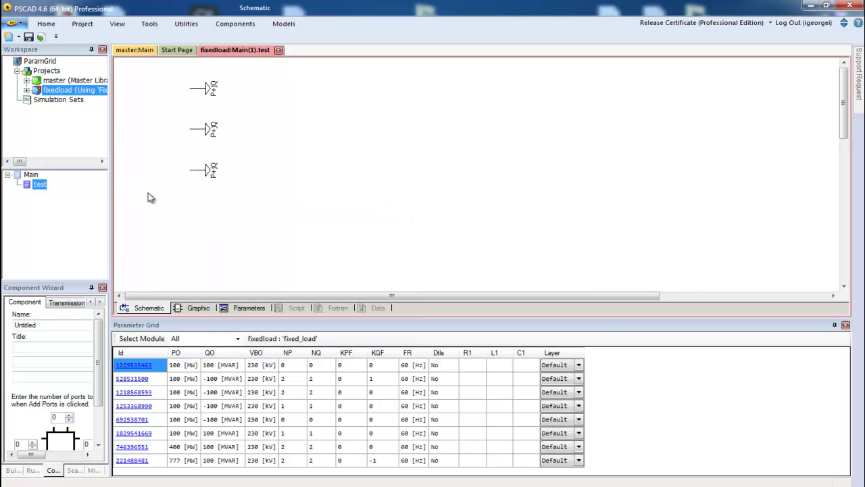
Open Main, filter the Parameter Grid to Main, then to the test module
{"action": "double_click", "coordinate": [30, 176]}
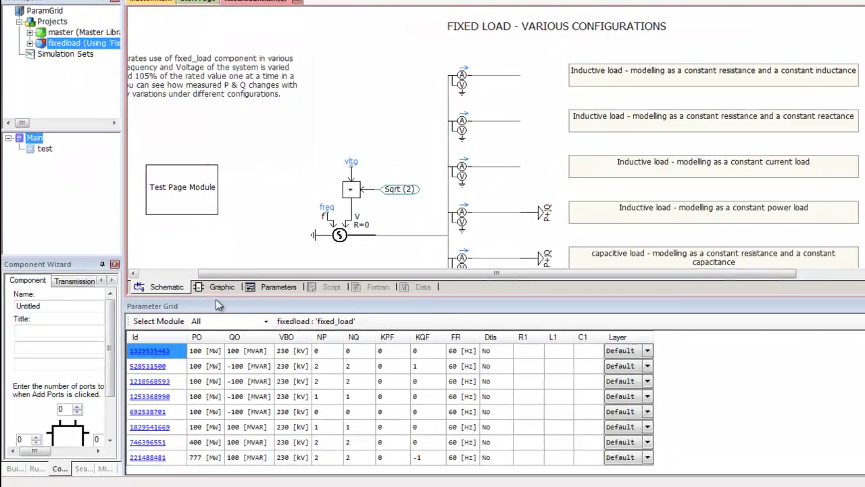
{"action": "left_click", "coordinate": [266, 321]}
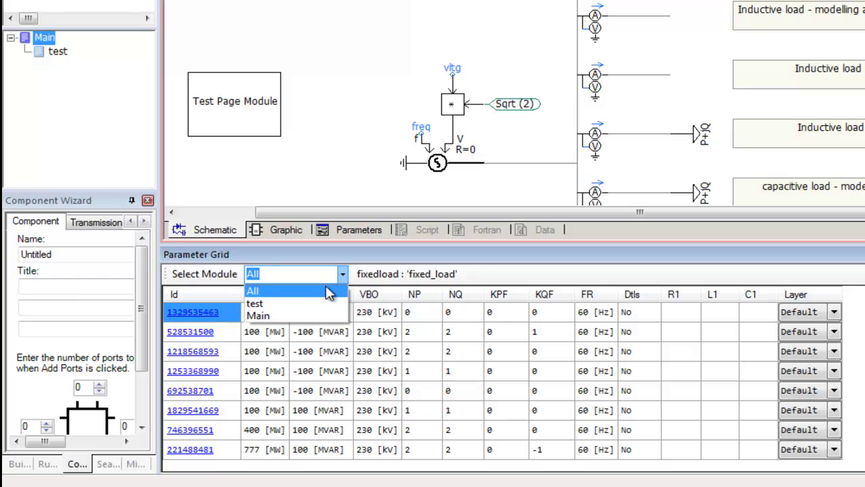
{"action": "left_click", "coordinate": [301, 315]}
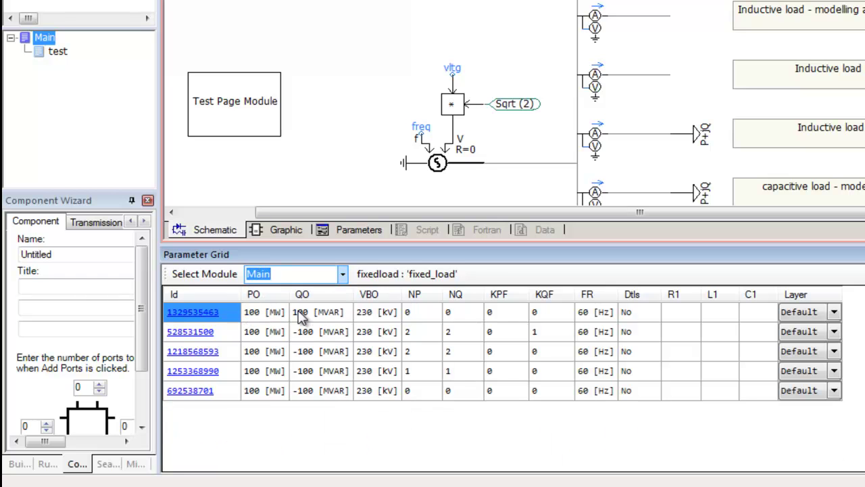
{"action": "left_click", "coordinate": [343, 275]}
{"action": "left_click", "coordinate": [306, 304]}
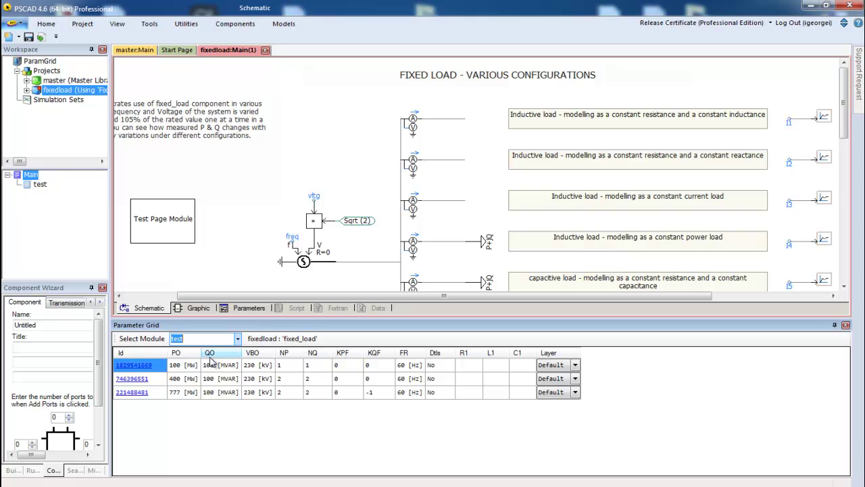
Locate the three test-module loads, including load 221488481, on the schematic via their Id links
{"action": "left_click", "coordinate": [135, 368]}
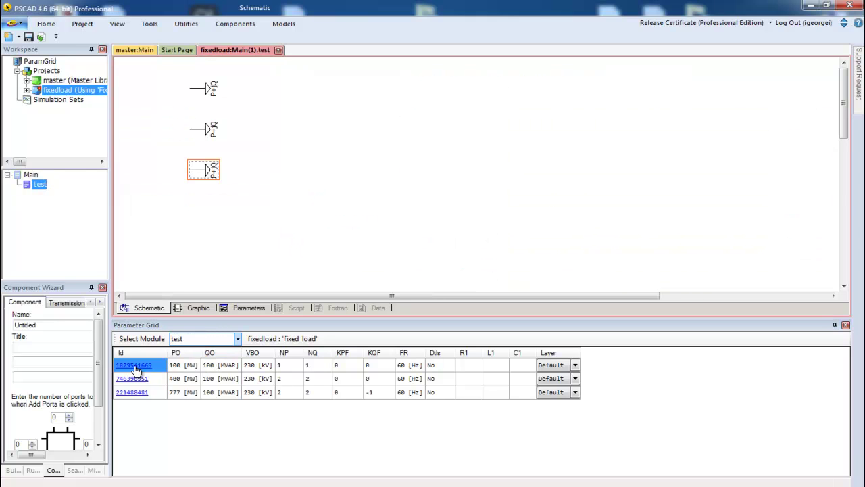
{"action": "left_click", "coordinate": [132, 380]}
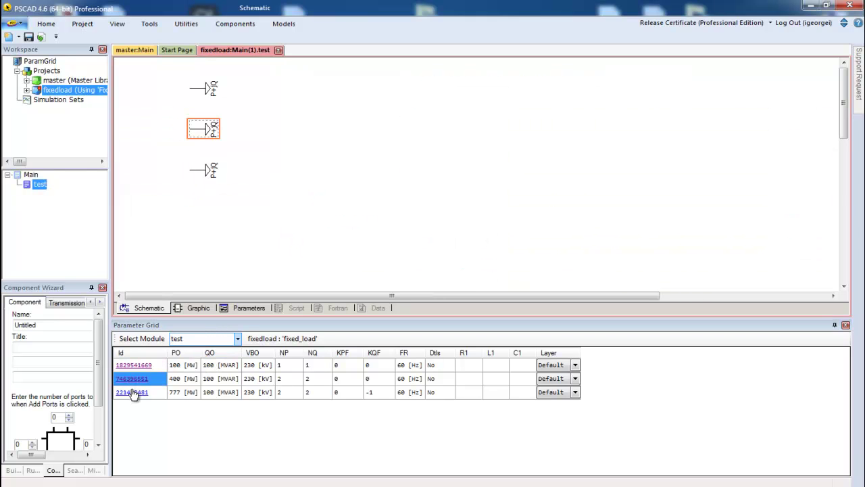
{"action": "left_click", "coordinate": [133, 393]}
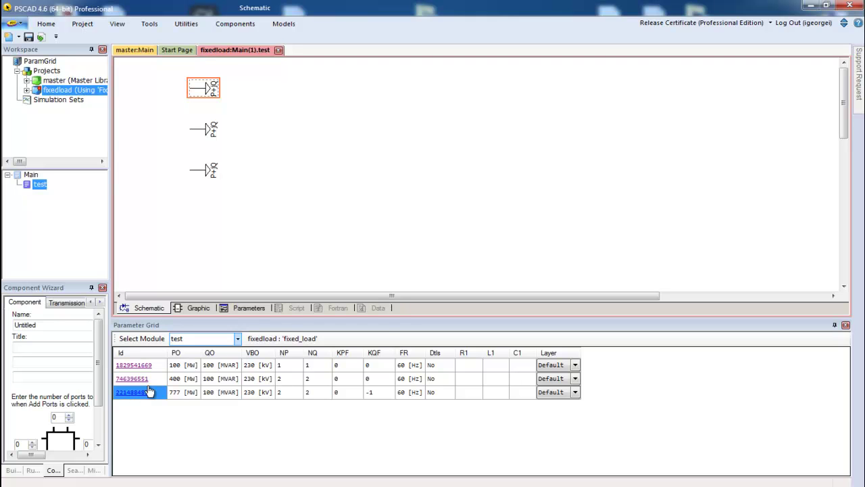
{"action": "left_click", "coordinate": [238, 339]}
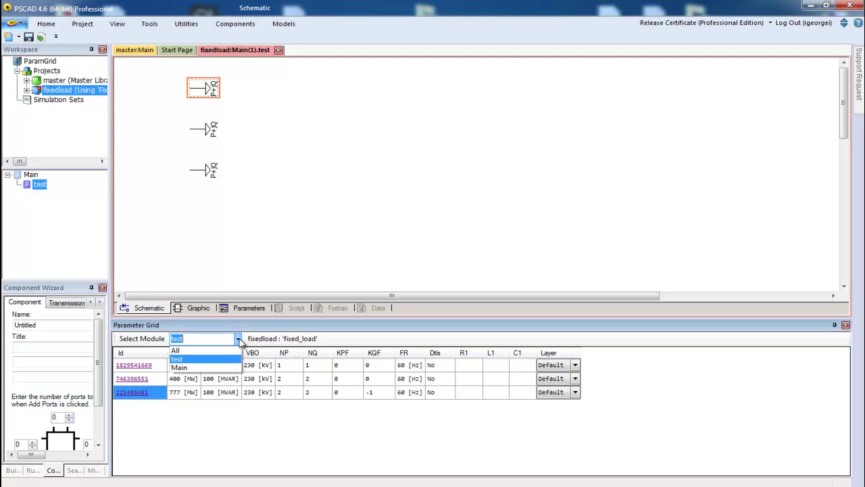
{"action": "left_click", "coordinate": [217, 368]}
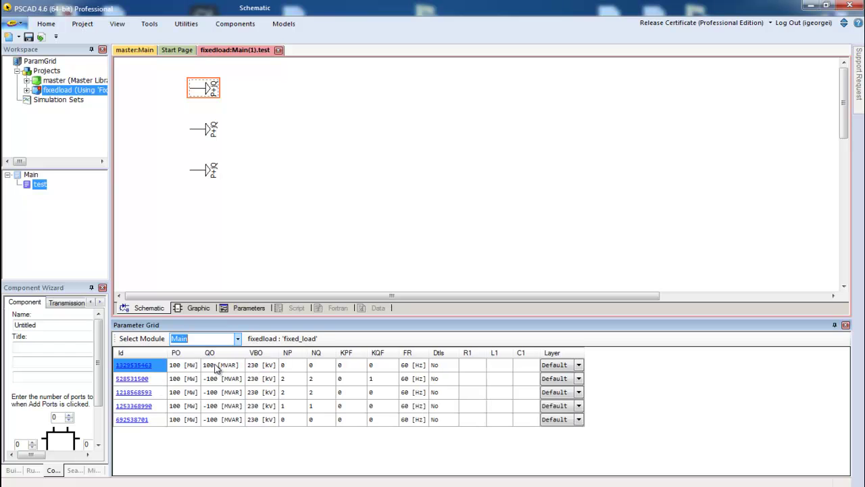
{"action": "left_click", "coordinate": [141, 366]}
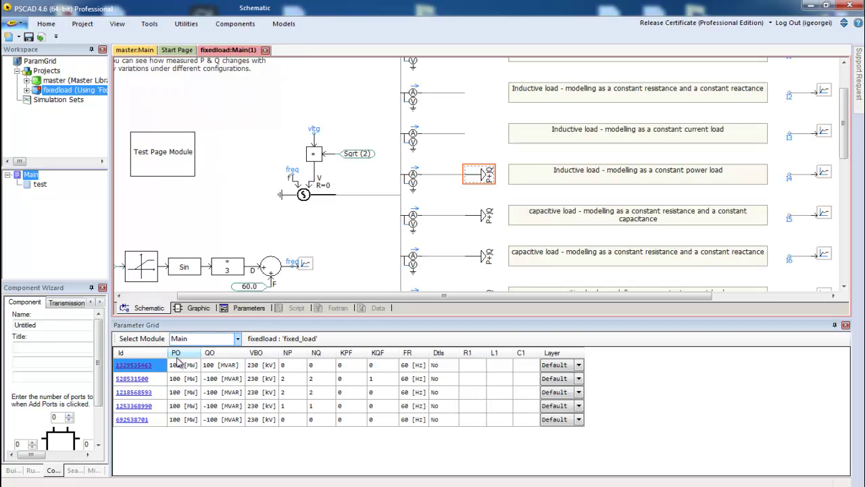
{"action": "left_click", "coordinate": [238, 340]}
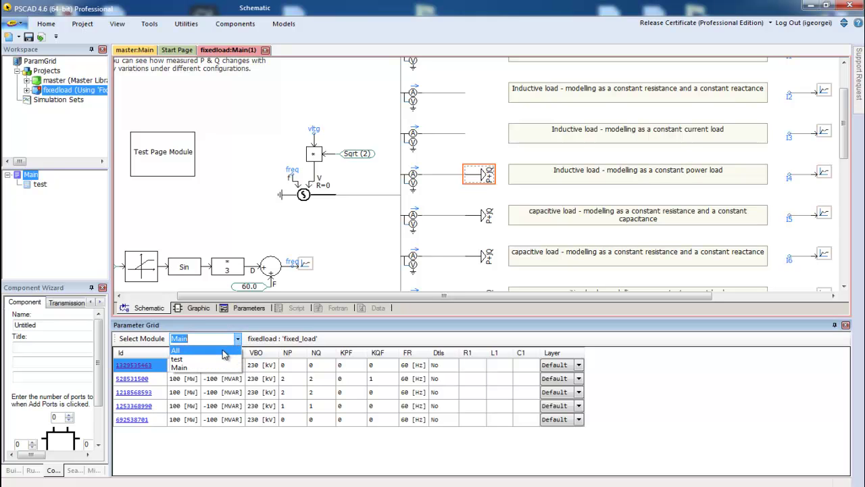
{"action": "left_click", "coordinate": [225, 347]}
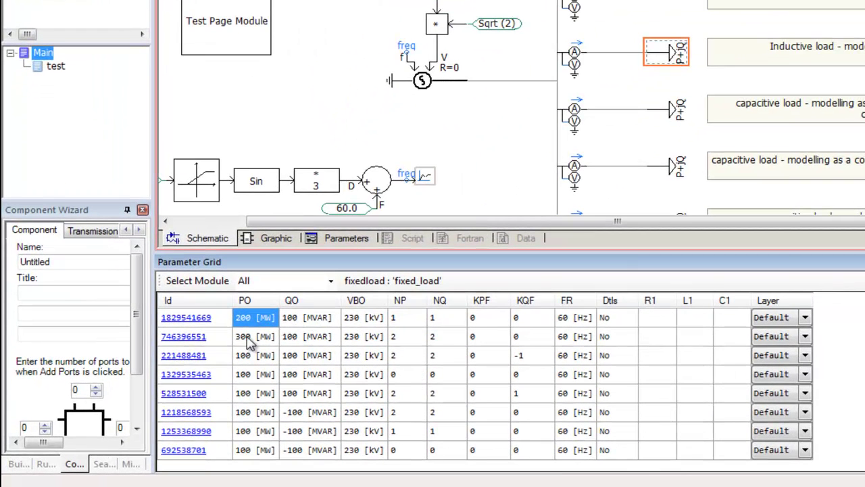
Select the PO cells of the first four loads in the Parameter Grid
{"action": "left_click_drag", "start_coordinate": [249, 344], "coordinate": [260, 379]}
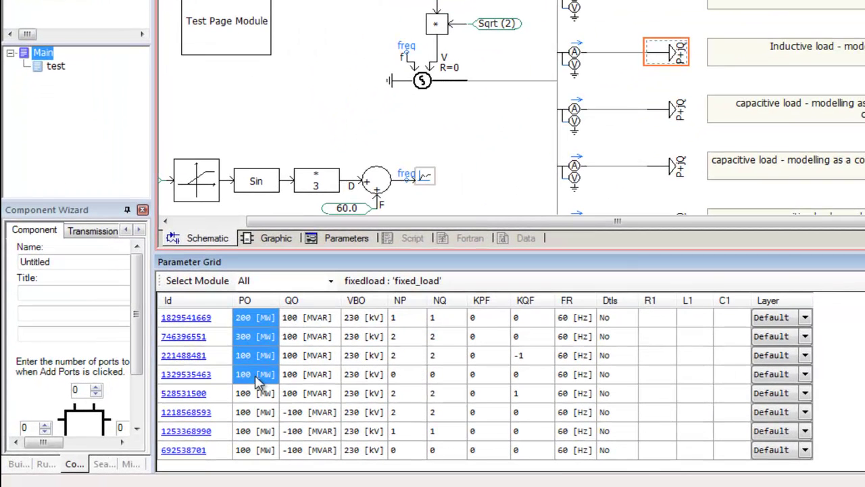
Batch-modify the selected loads' Rated Real Power per phase to 300 MW
{"action": "right_click", "coordinate": [272, 323]}
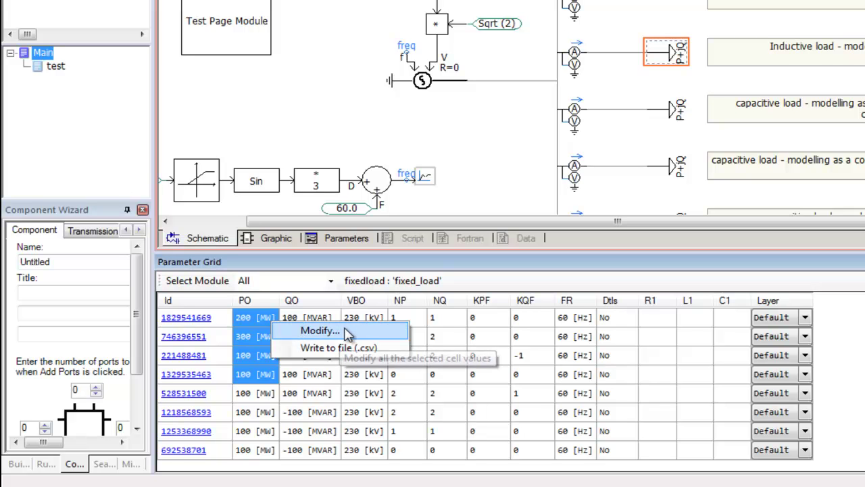
{"action": "left_click", "coordinate": [319, 330]}
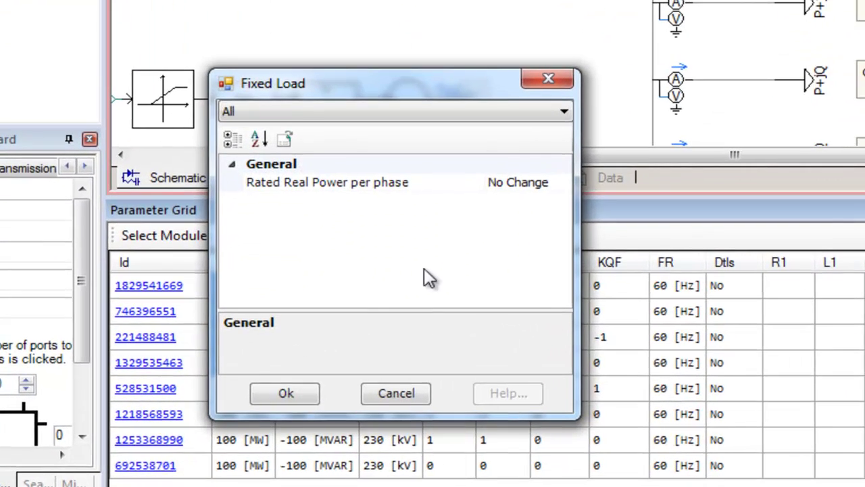
{"action": "left_click", "coordinate": [567, 184]}
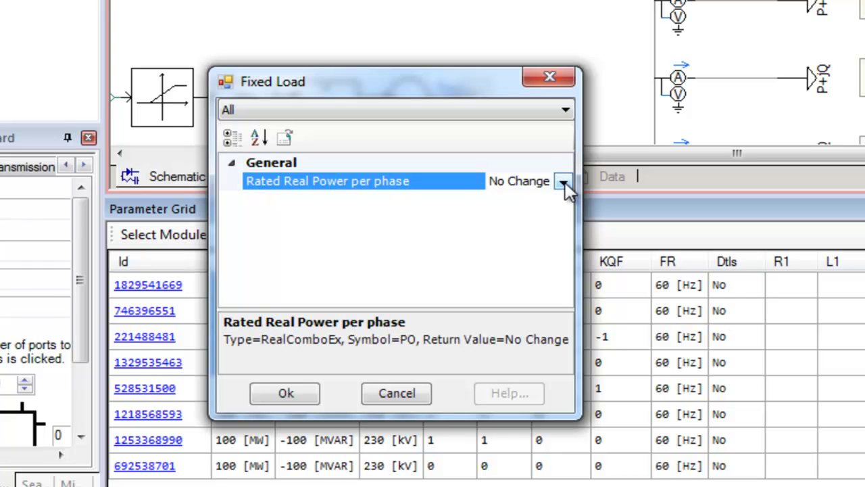
{"action": "left_click", "coordinate": [565, 182]}
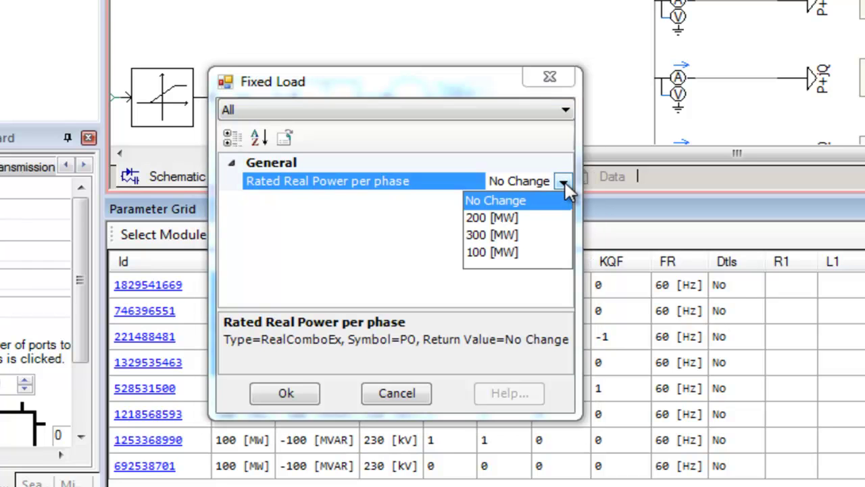
{"action": "left_click", "coordinate": [479, 237]}
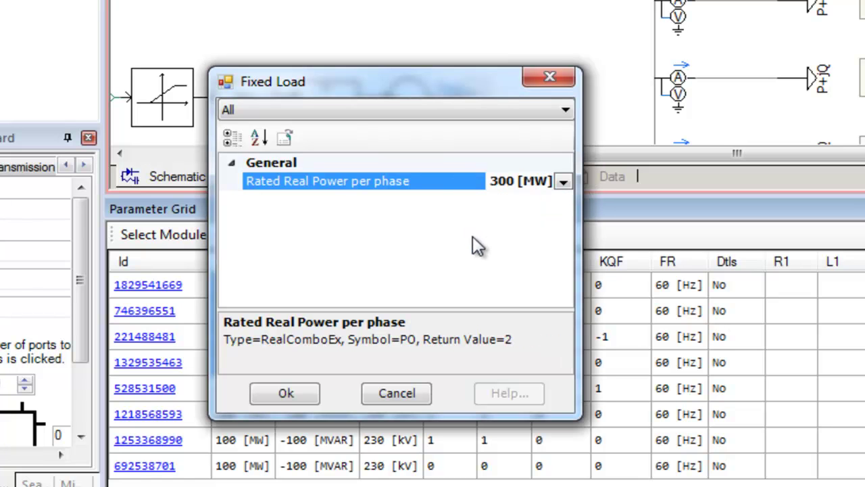
{"action": "left_click", "coordinate": [300, 395]}
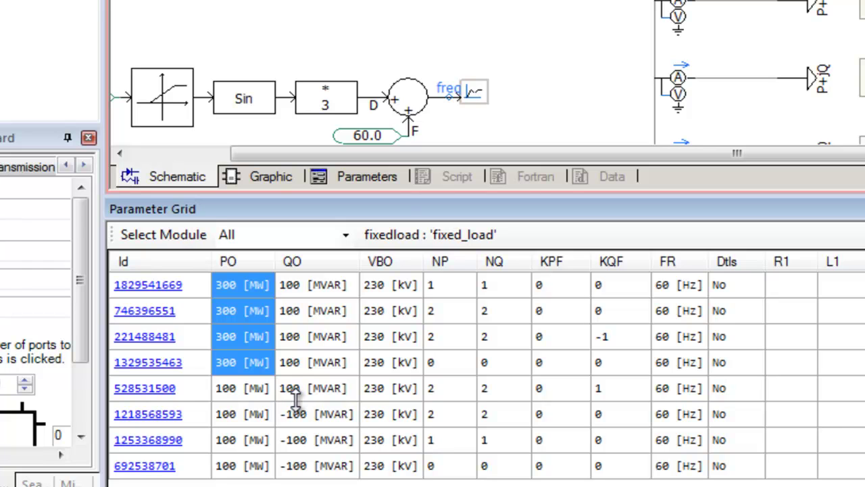
{"action": "left_click", "coordinate": [245, 390]}
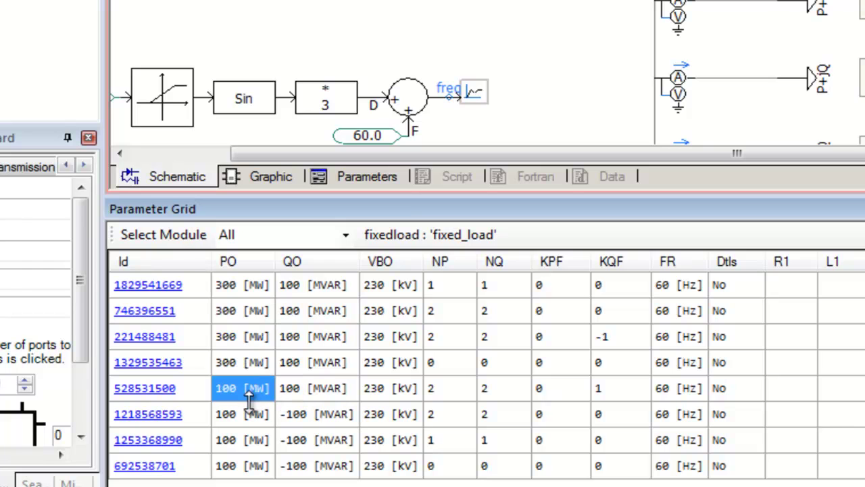
{"action": "left_click", "coordinate": [248, 438], "text": "ctrl"}
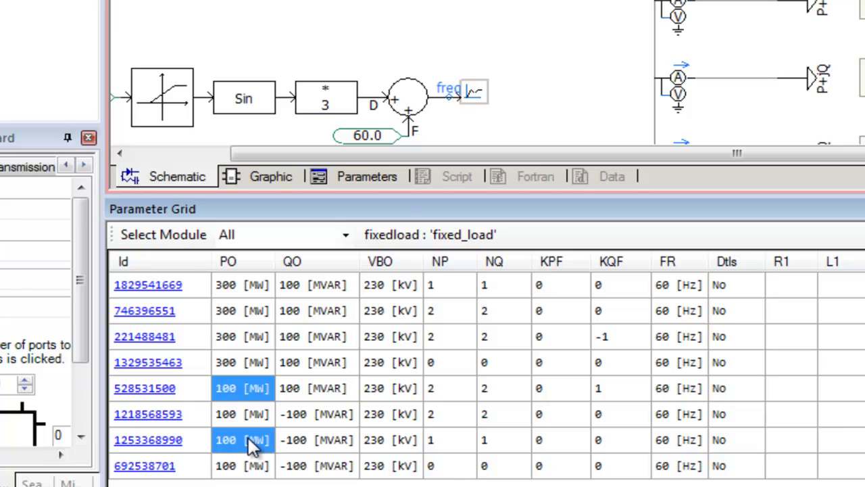
{"action": "left_click", "coordinate": [248, 334], "text": "ctrl"}
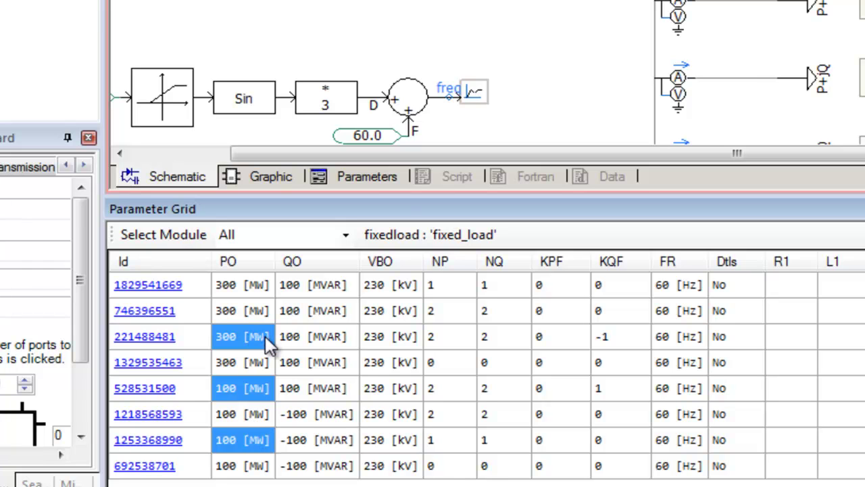
{"action": "right_click", "coordinate": [264, 341]}
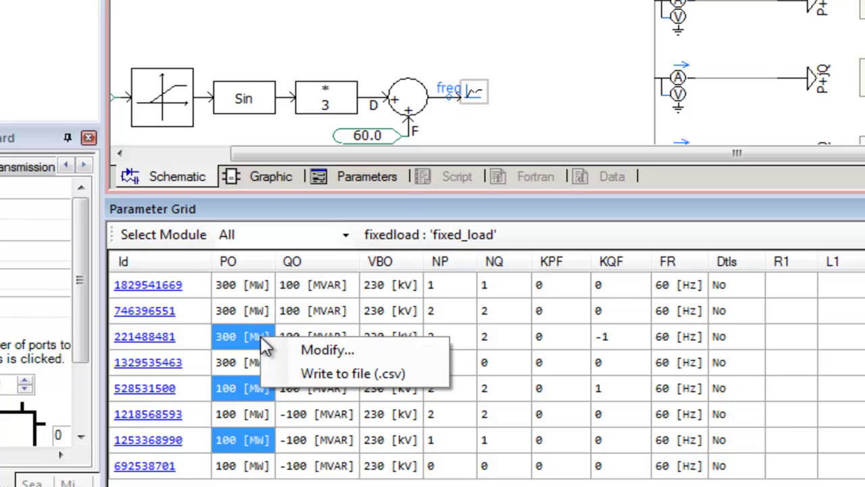
{"action": "left_click", "coordinate": [367, 350]}
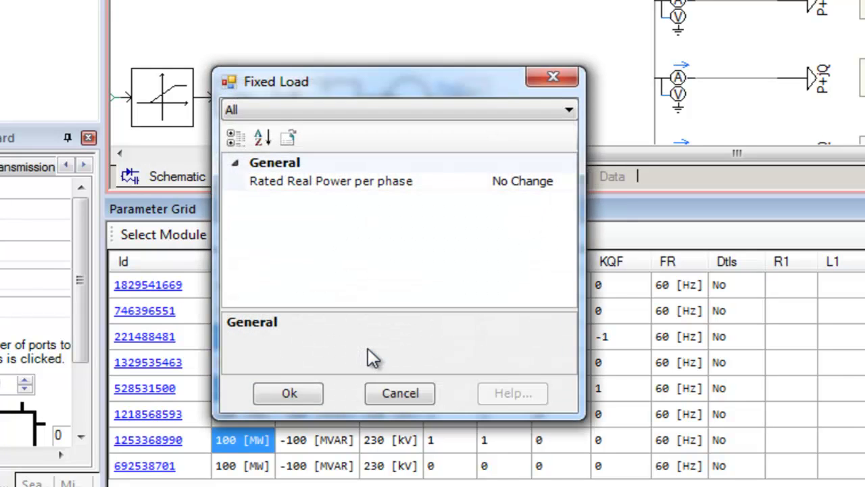
{"action": "left_click", "coordinate": [549, 181]}
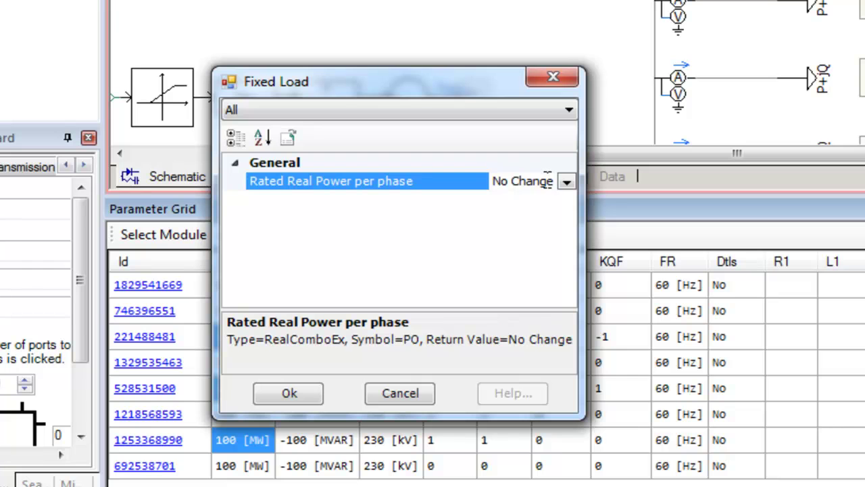
{"action": "left_click", "coordinate": [547, 181]}
{"action": "left_click", "coordinate": [517, 182]}
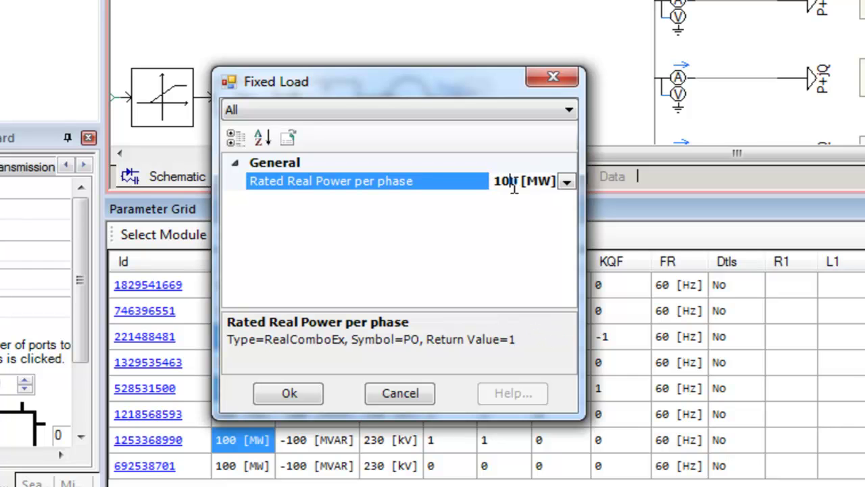
{"action": "left_click_drag", "start_coordinate": [517, 182], "coordinate": [486, 193]}
{"action": "type", "text": "777"}
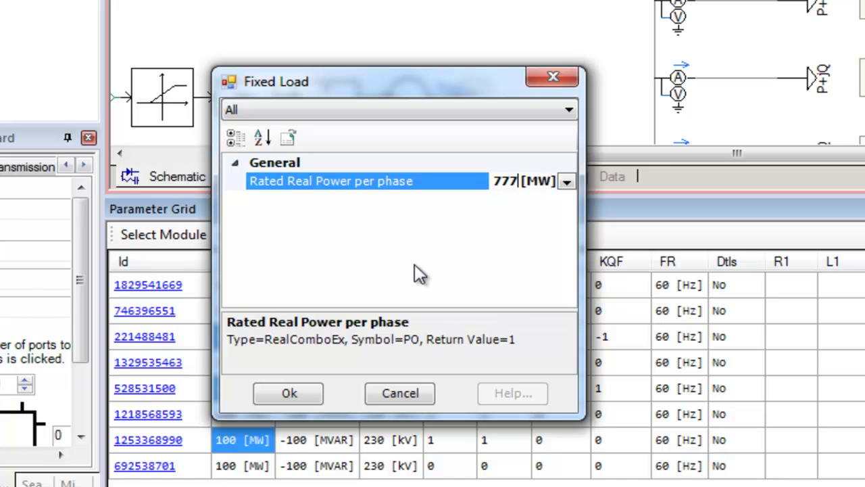
{"action": "left_click", "coordinate": [302, 398]}
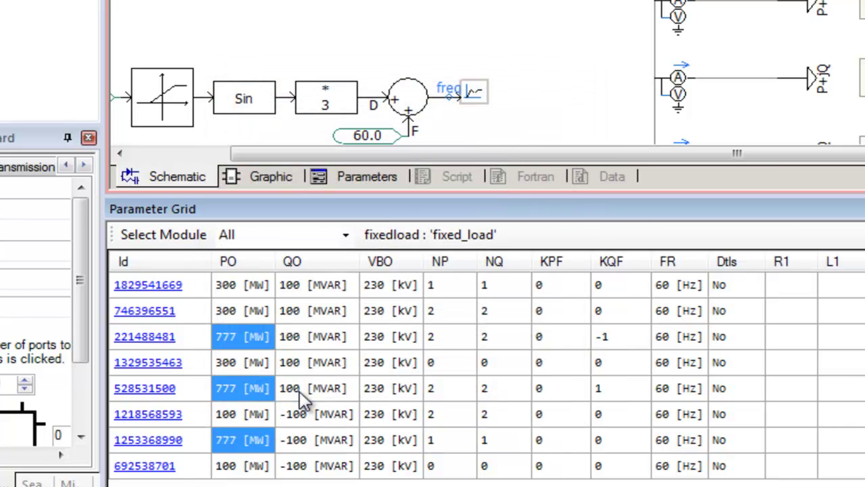